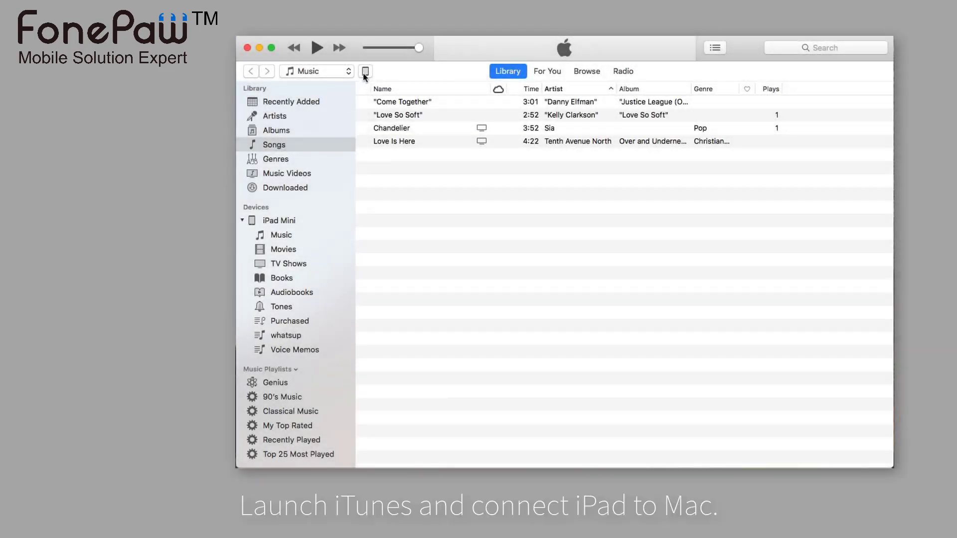
# - Back up the iPad Mini locally in iTunes with encryption on, setting and verifying a backup password
pyautogui.click(365, 72)
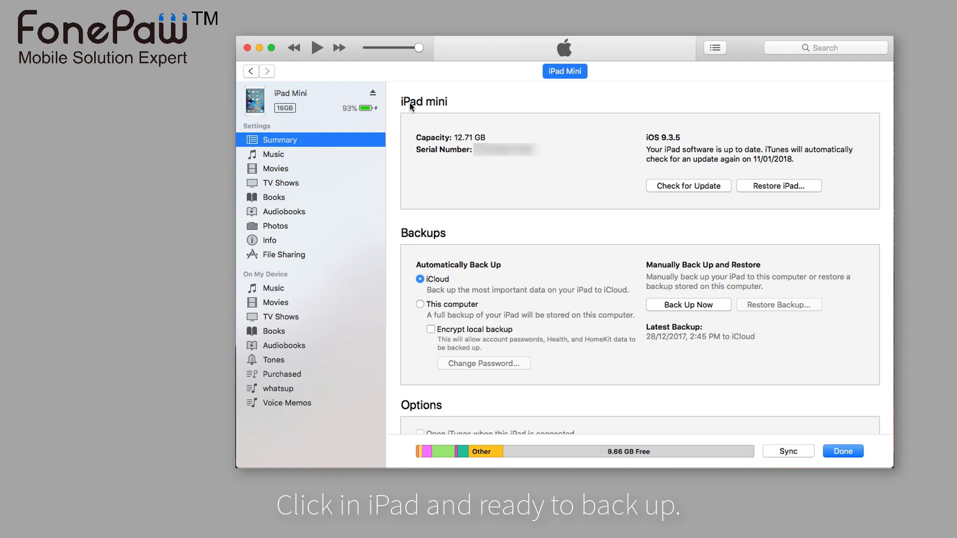
pyautogui.click(454, 329)
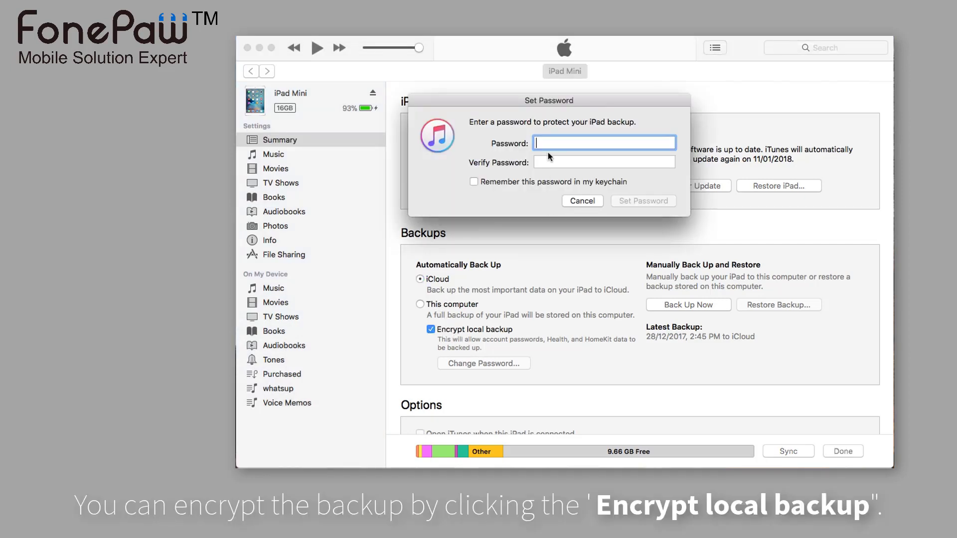
pyautogui.write('123')
pyautogui.click(549, 162)
pyautogui.write('1')
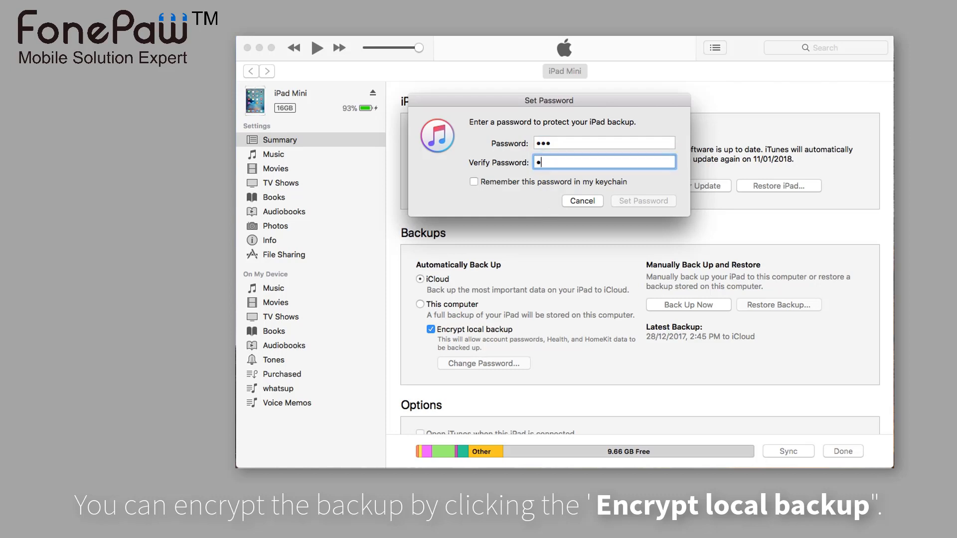
pyautogui.write('23')
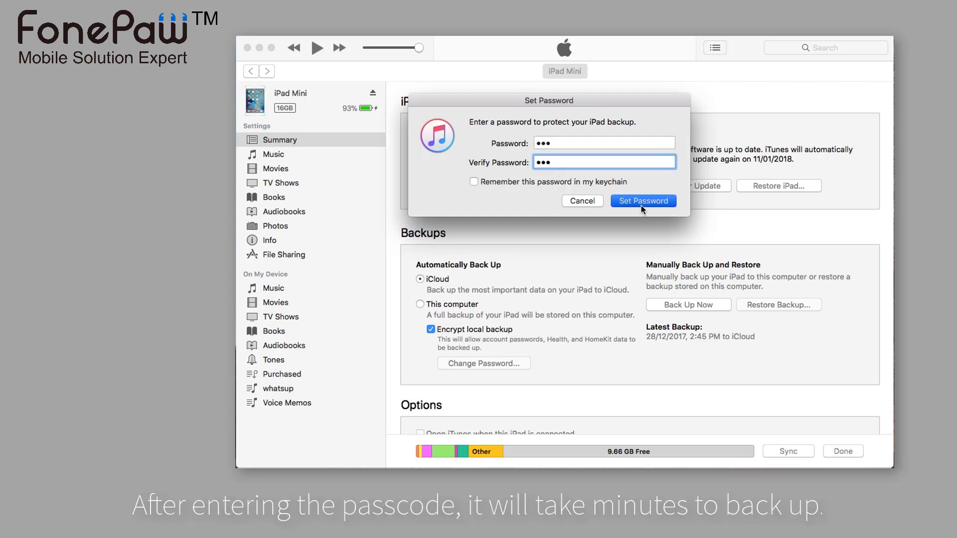
pyautogui.click(641, 204)
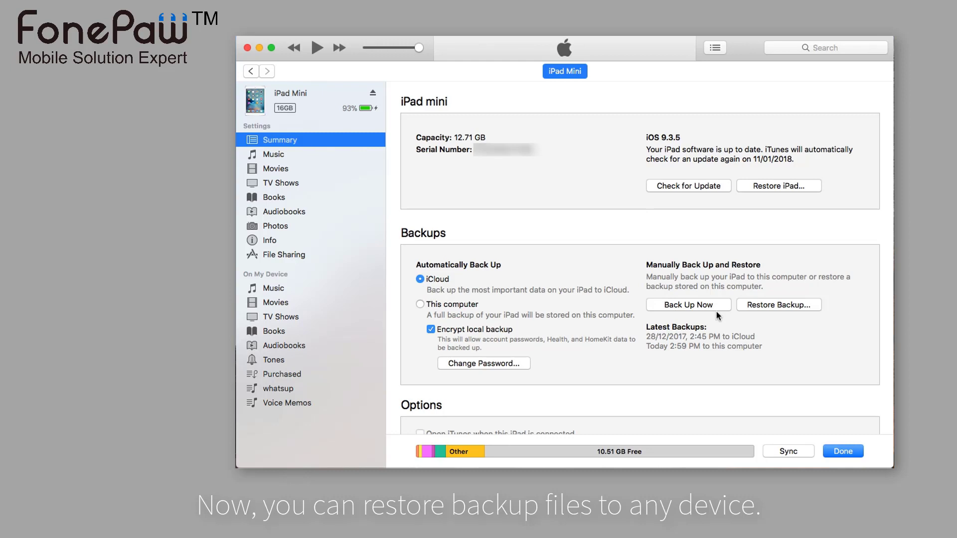
pyautogui.click(781, 306)
# - Restore the iPad Mini from its encrypted backup of today 2:59 PM, entering the backup password
pyautogui.click(775, 307)
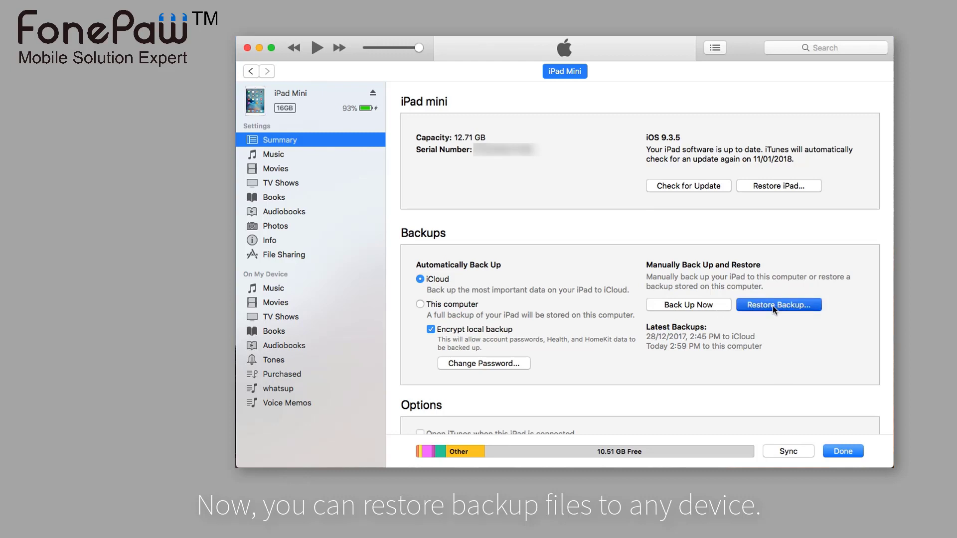
pyautogui.click(591, 163)
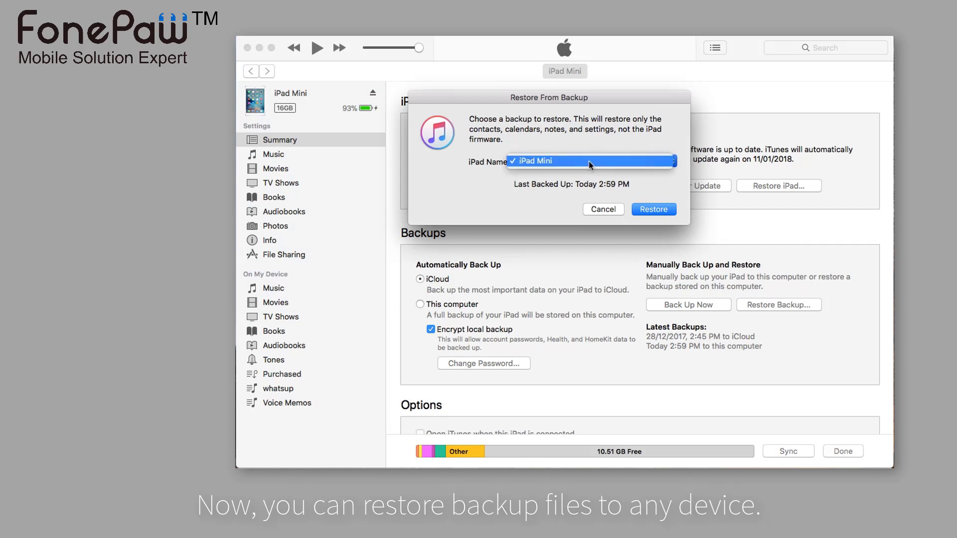
pyautogui.click(590, 165)
pyautogui.click(654, 211)
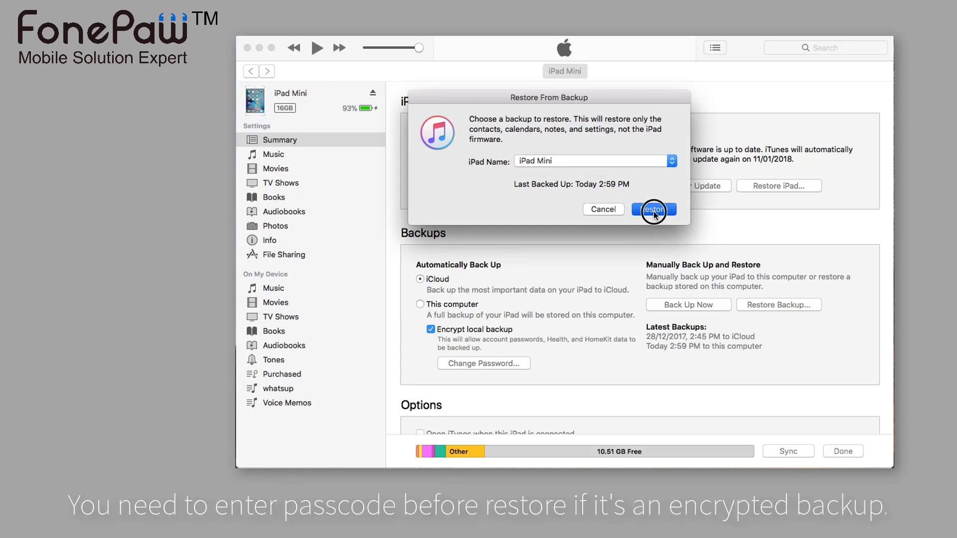
pyautogui.write('1')
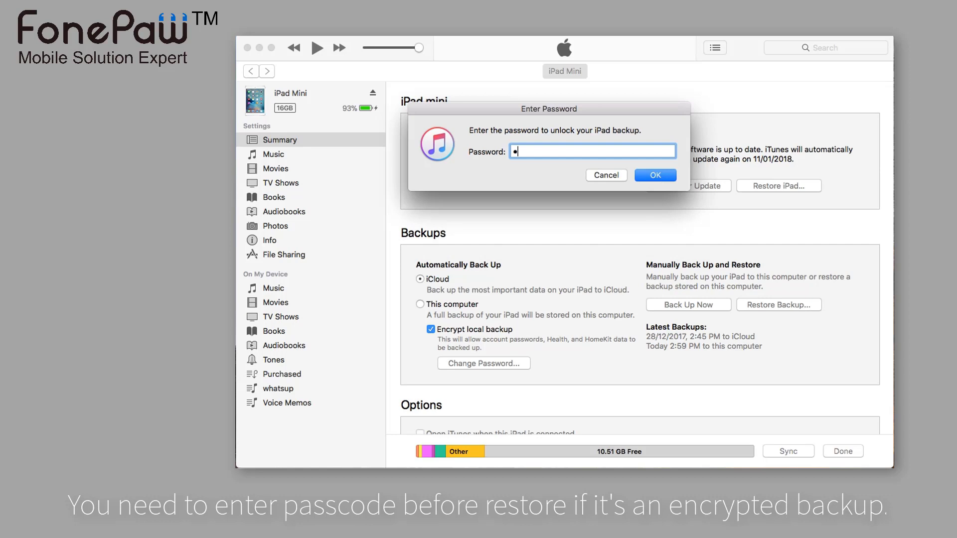
pyautogui.write('23')
pyautogui.click(655, 178)
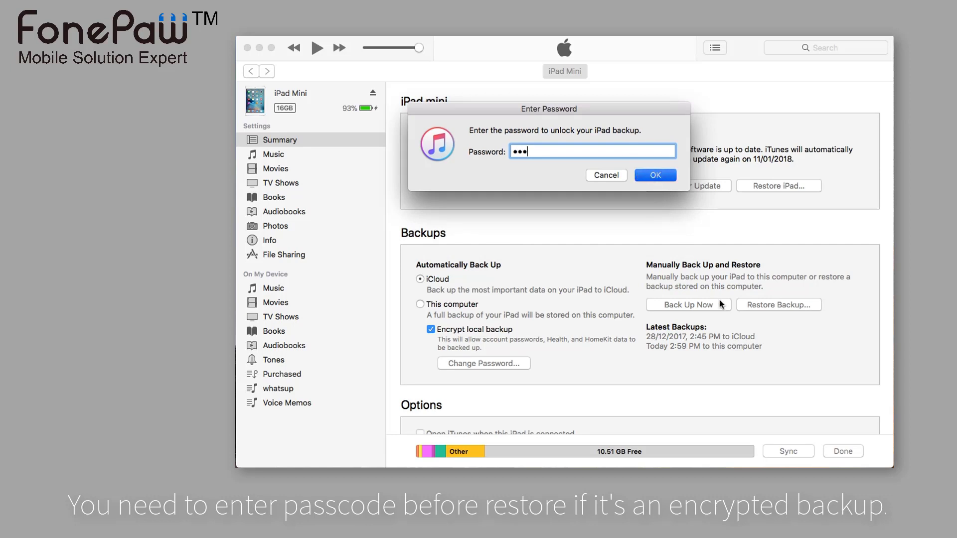
pyautogui.press('Return')
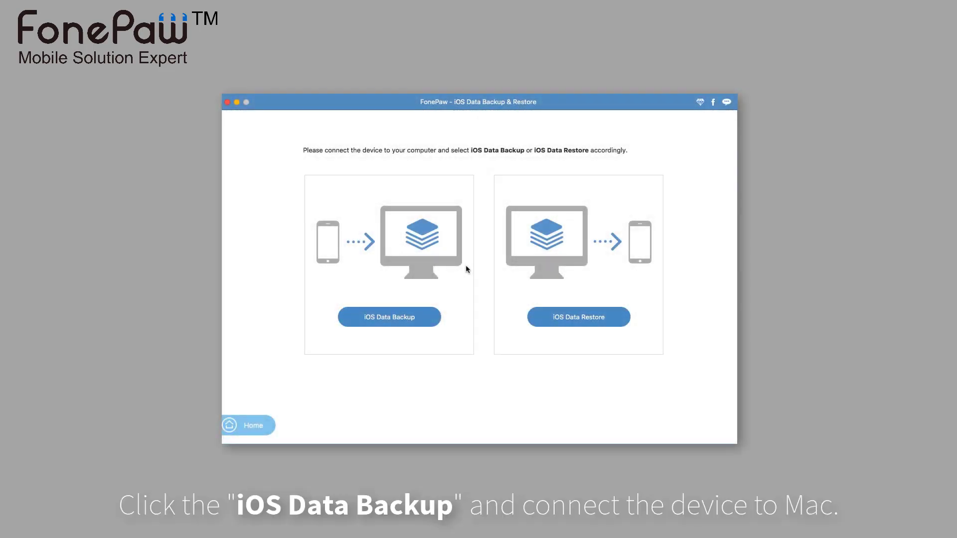
# - Start an iOS Data Backup of the iPad Mini with the Encrypted backup option selected
pyautogui.click(405, 318)
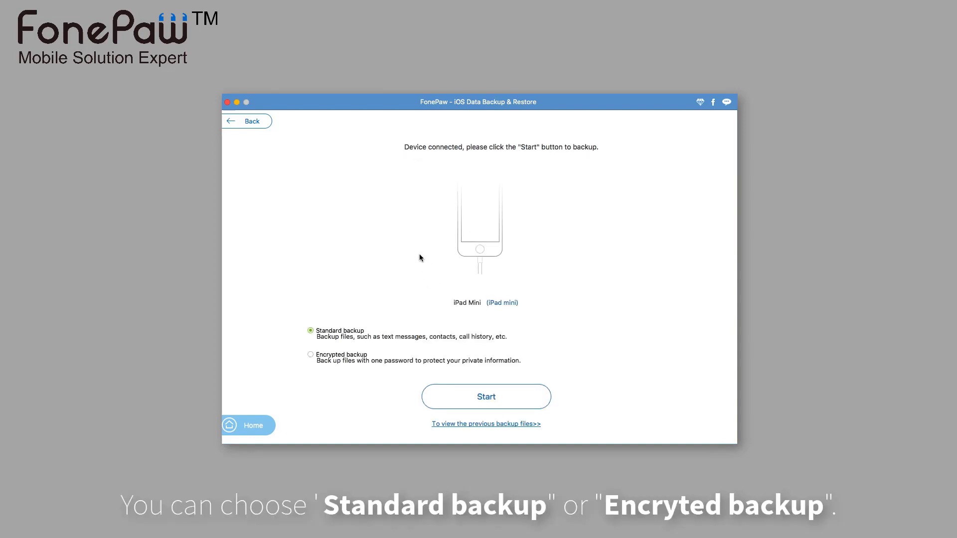
pyautogui.click(339, 354)
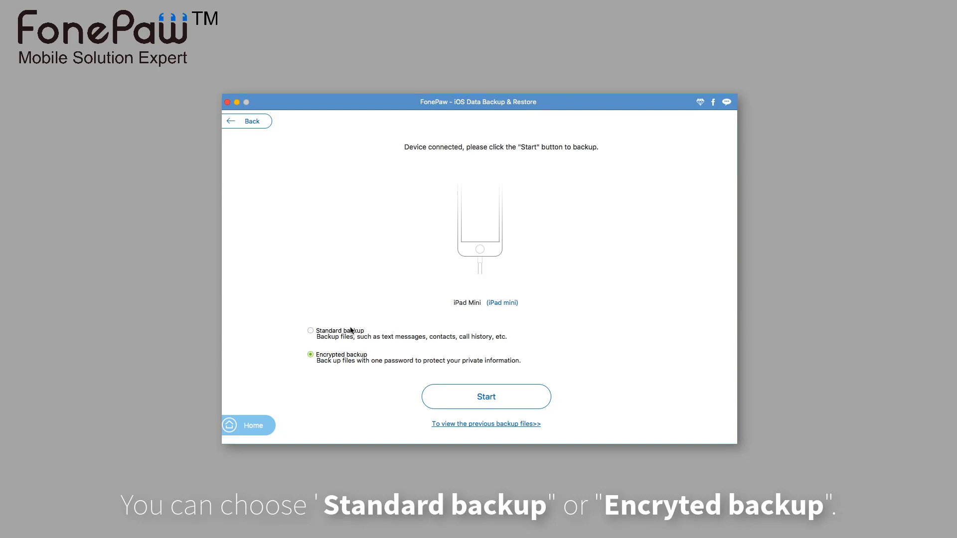
pyautogui.click(351, 331)
pyautogui.click(357, 355)
# - Set and confirm a password for the encrypted backup
pyautogui.click(468, 390)
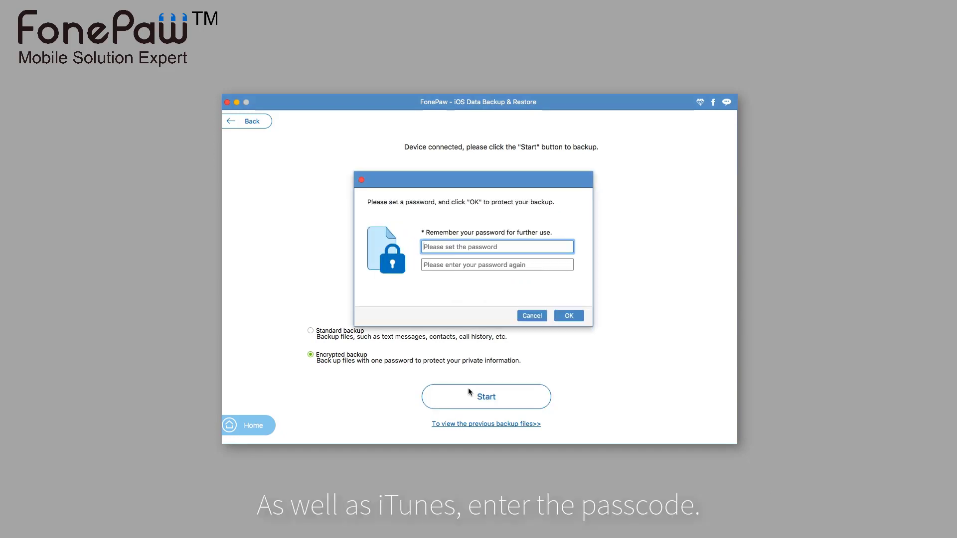
pyautogui.write('123')
pyautogui.click(447, 264)
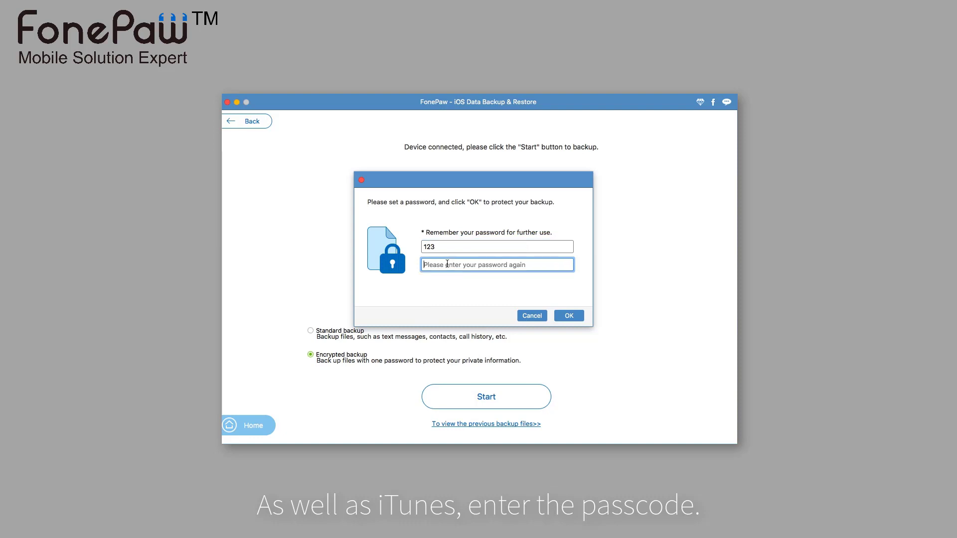
pyautogui.write('123')
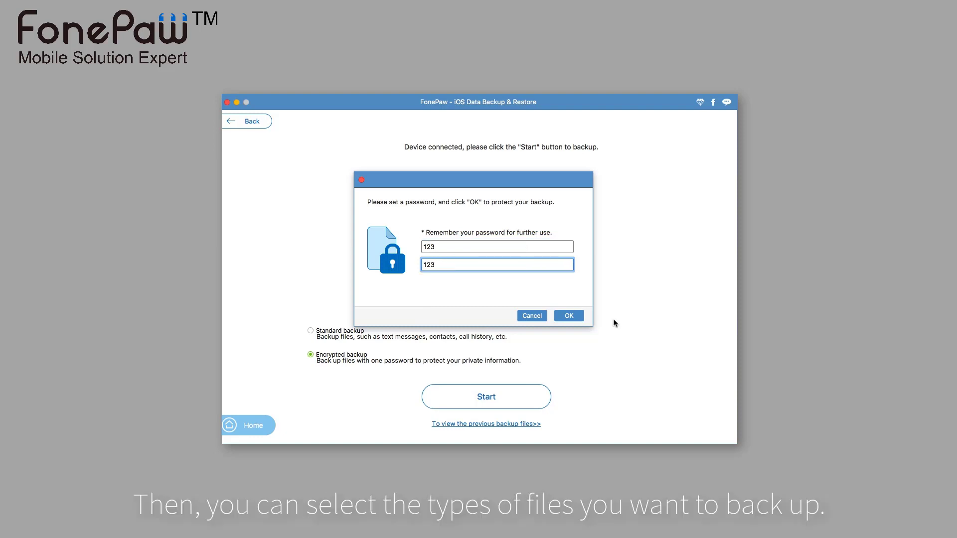
pyautogui.click(569, 315)
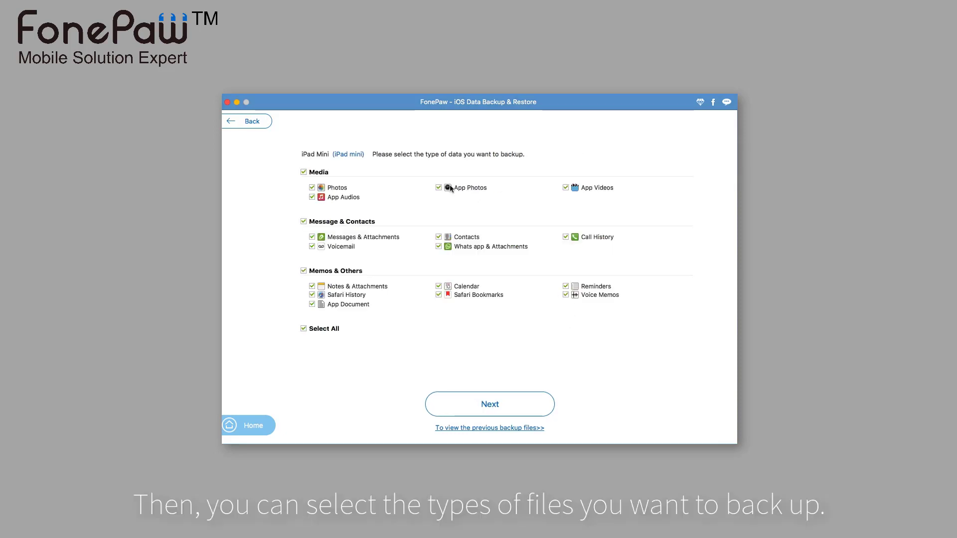
# - Keep every data type selected and run the 454.42 MB iPad Mini backup
pyautogui.click(303, 173)
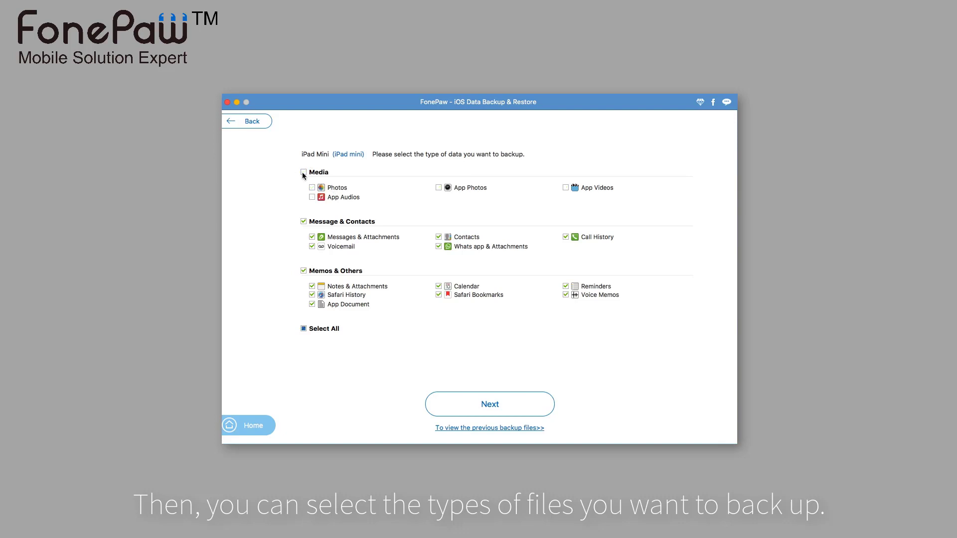
pyautogui.click(303, 173)
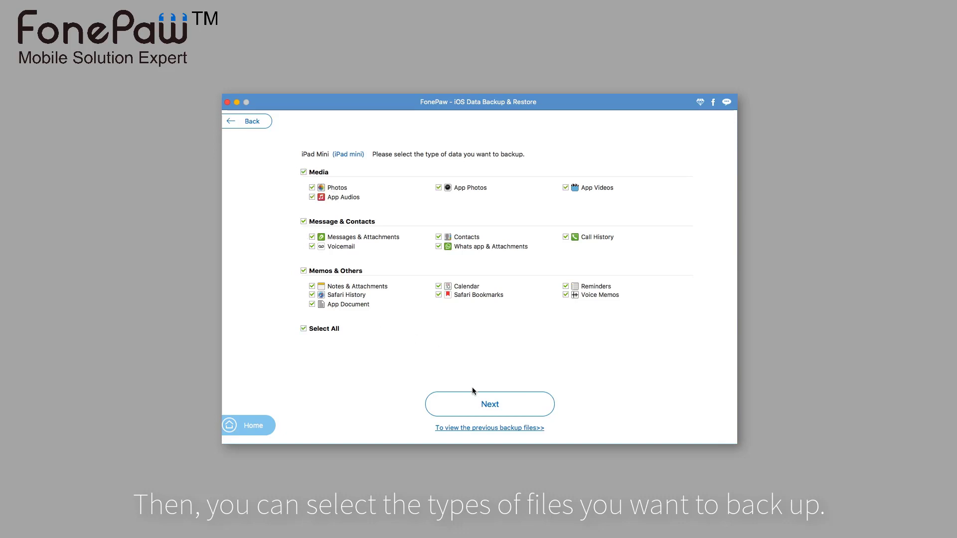
pyautogui.click(474, 403)
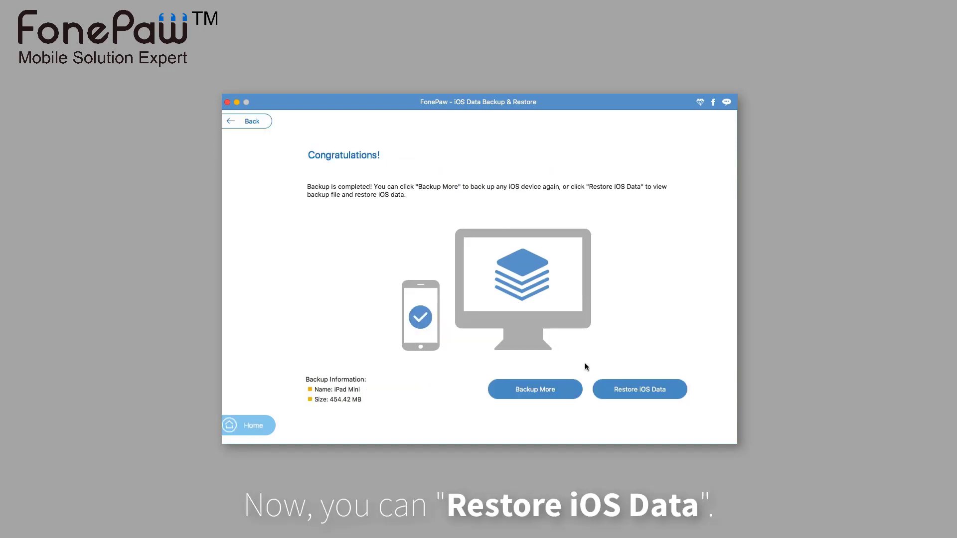
# - Delete the 9.24 MB iPhone 5s backup from the saved backups list
pyautogui.click(629, 393)
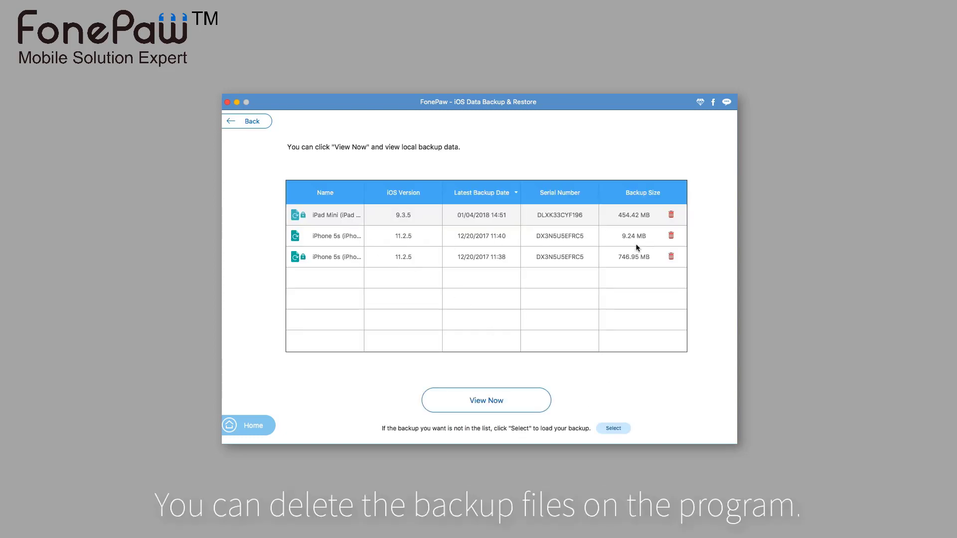
pyautogui.click(672, 236)
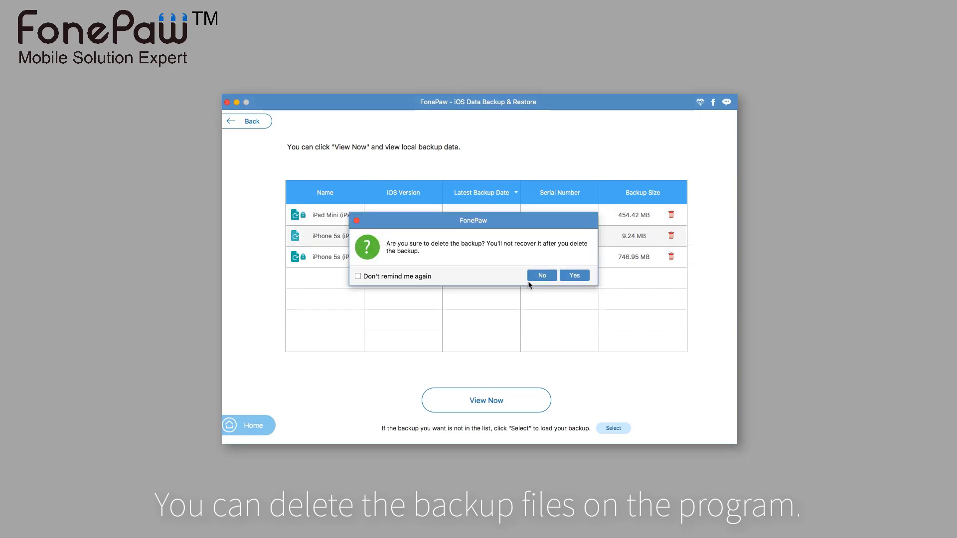
pyautogui.click(577, 276)
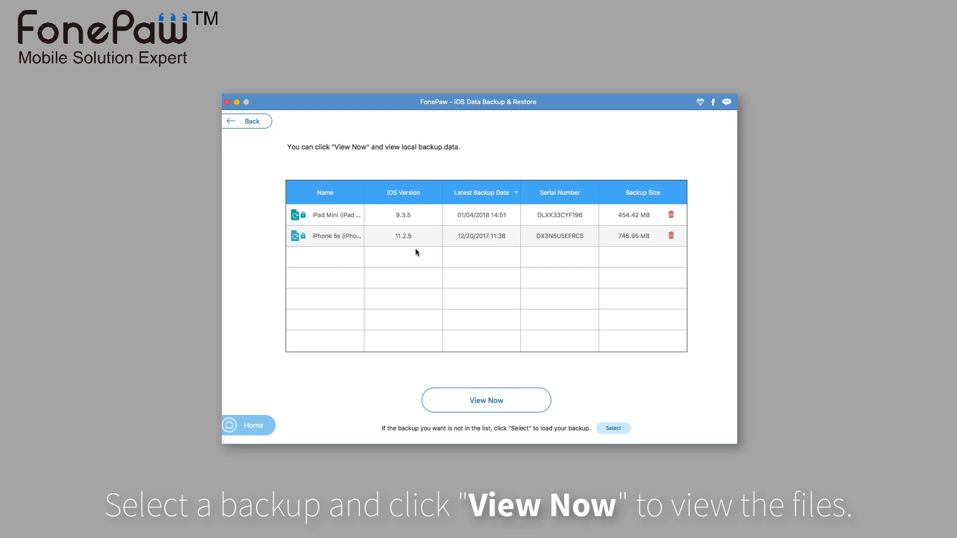
# - Unlock the encrypted iPad Mini backup with its password and start scanning its contents
pyautogui.click(409, 223)
pyautogui.click(486, 404)
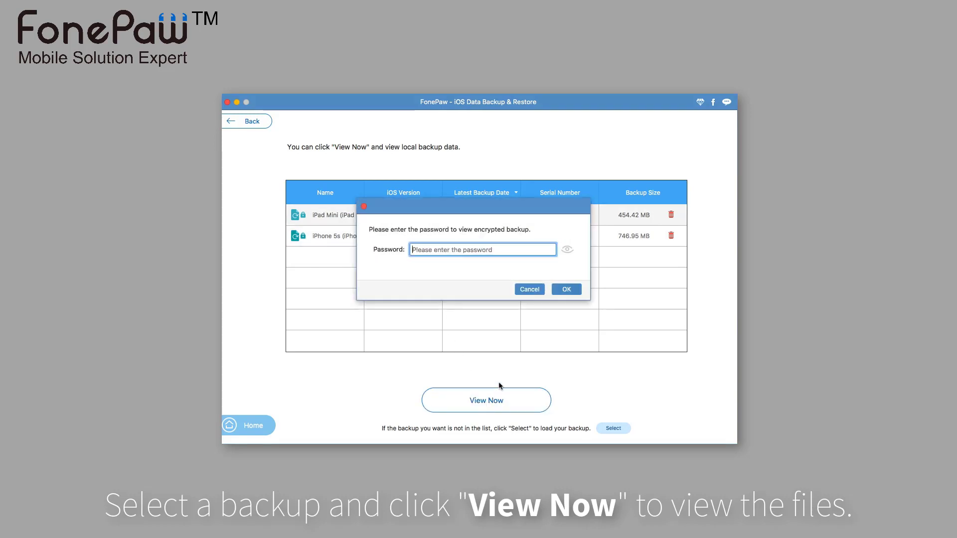
pyautogui.write('123')
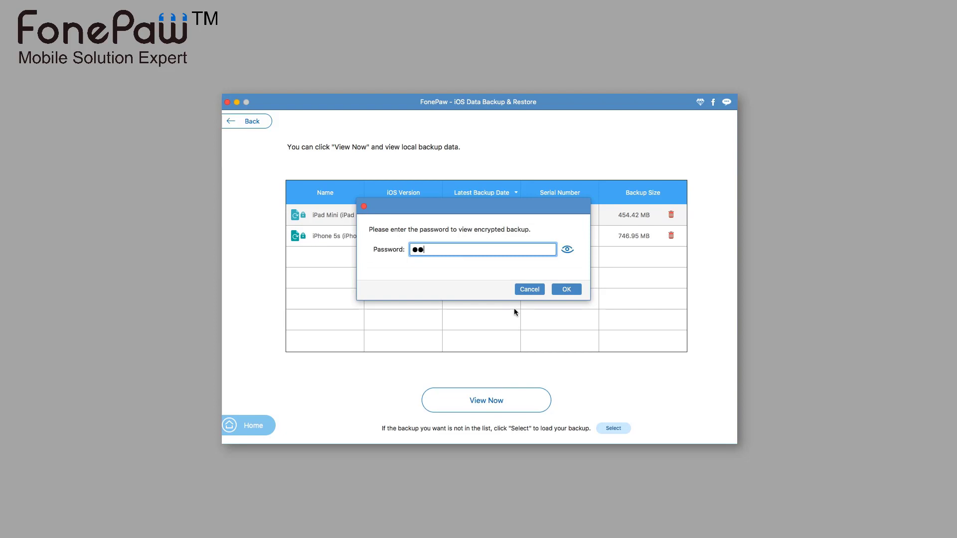
pyautogui.click(567, 290)
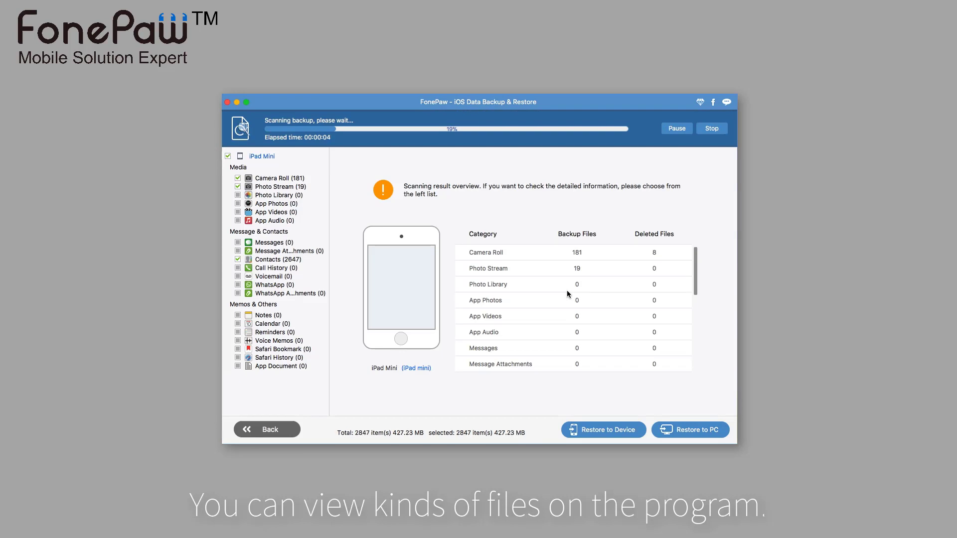
# - Preview Camera Roll, Photo Stream, Messages, Contacts, Calendar, Notes, Voice Memos, Reminders and Safari data
pyautogui.click(277, 178)
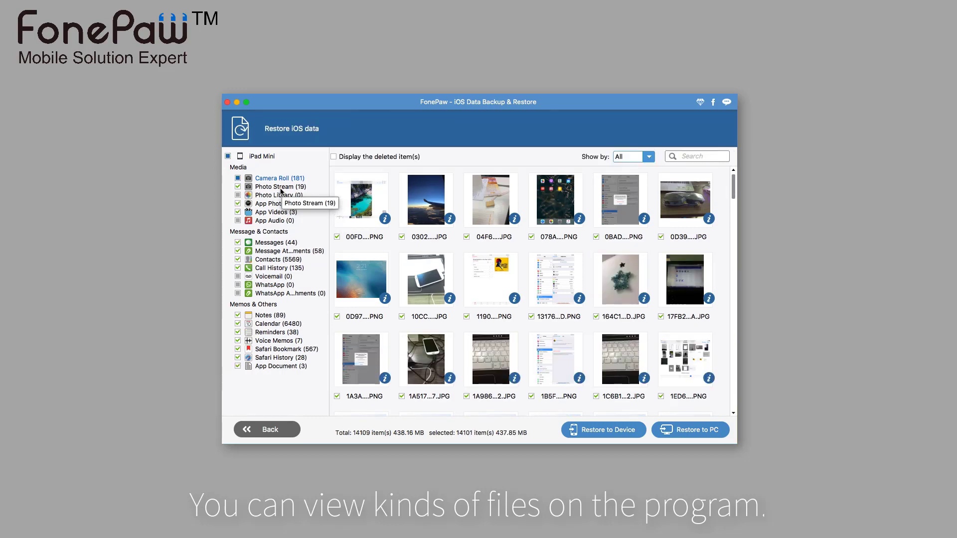
pyautogui.click(280, 189)
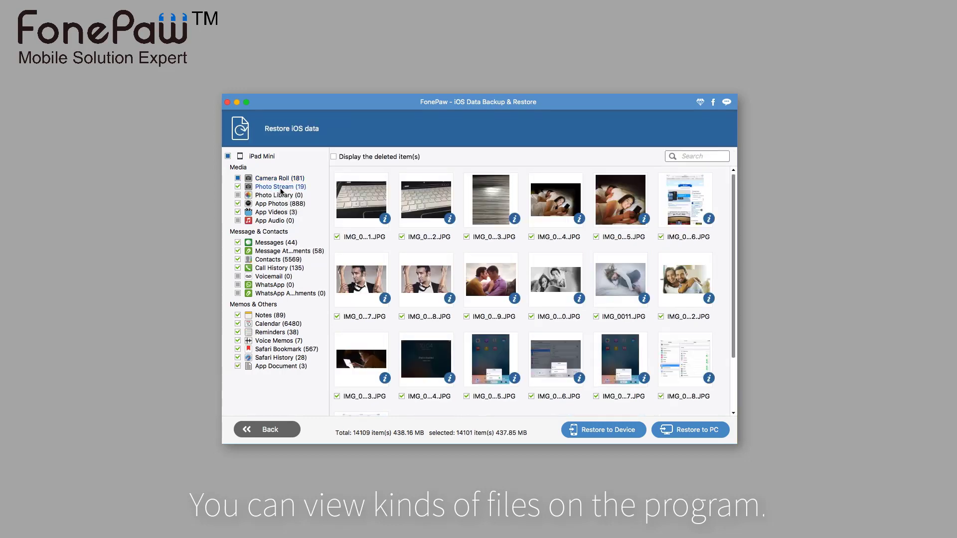
pyautogui.click(286, 243)
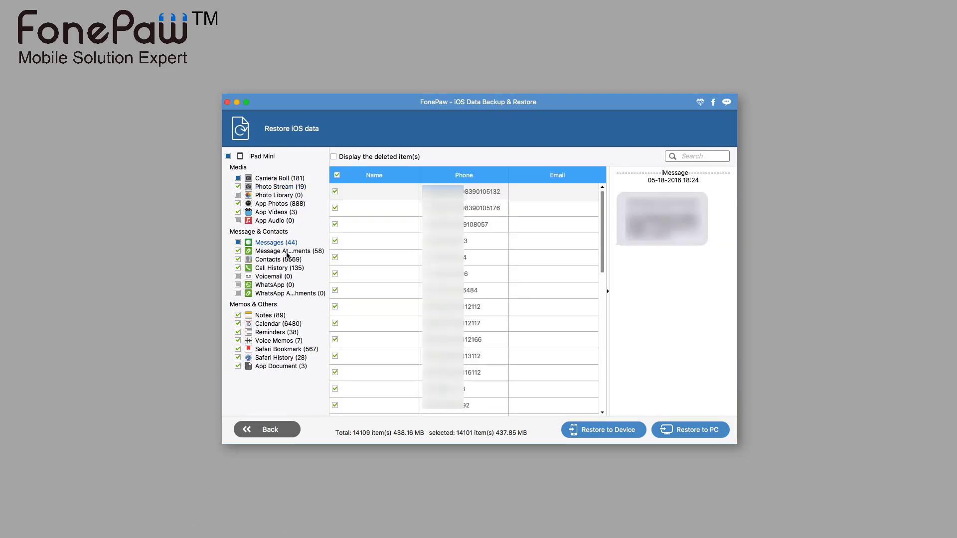
pyautogui.click(287, 255)
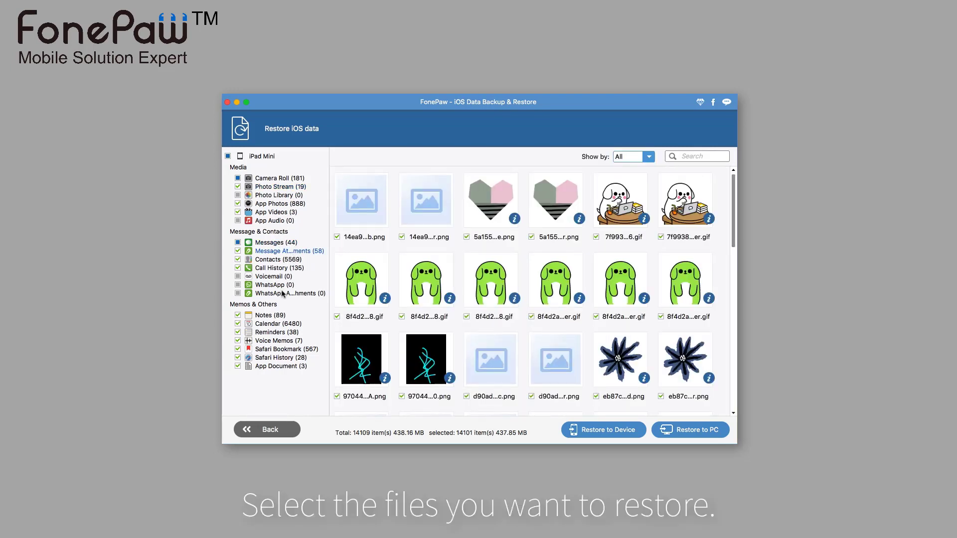
pyautogui.click(276, 263)
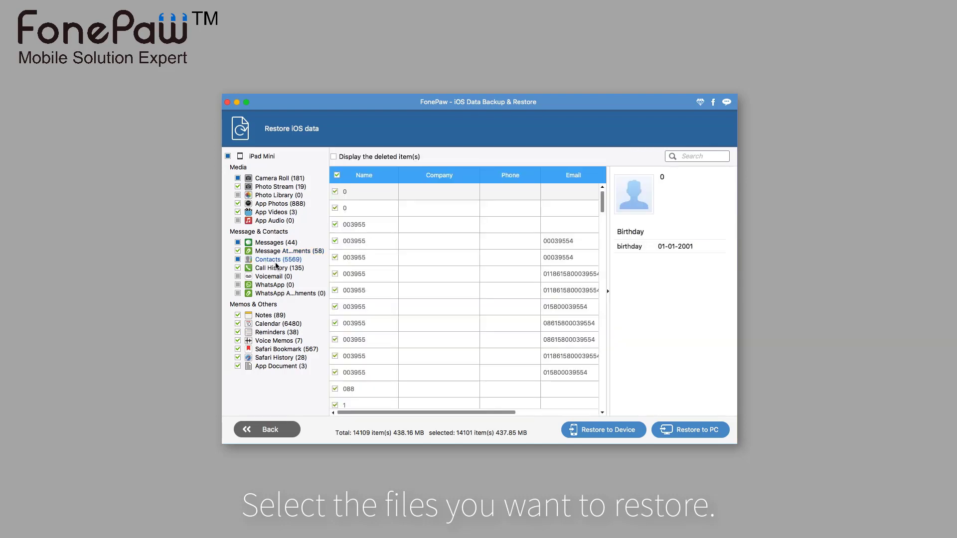
pyautogui.click(278, 324)
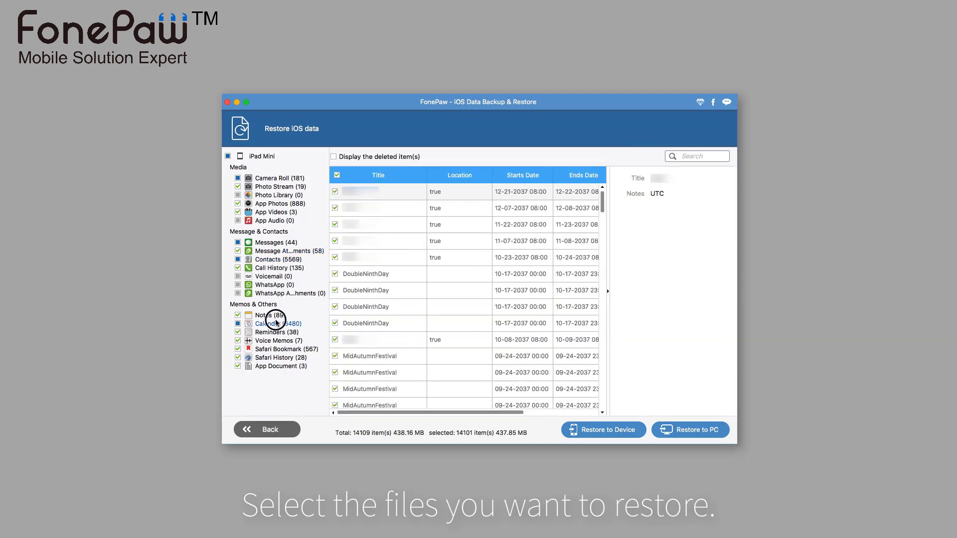
pyautogui.click(271, 315)
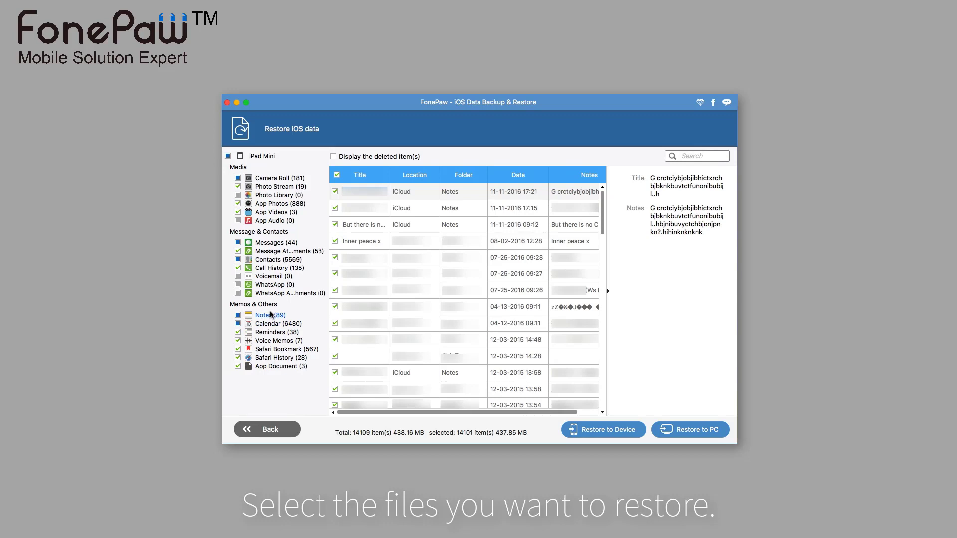
pyautogui.click(280, 341)
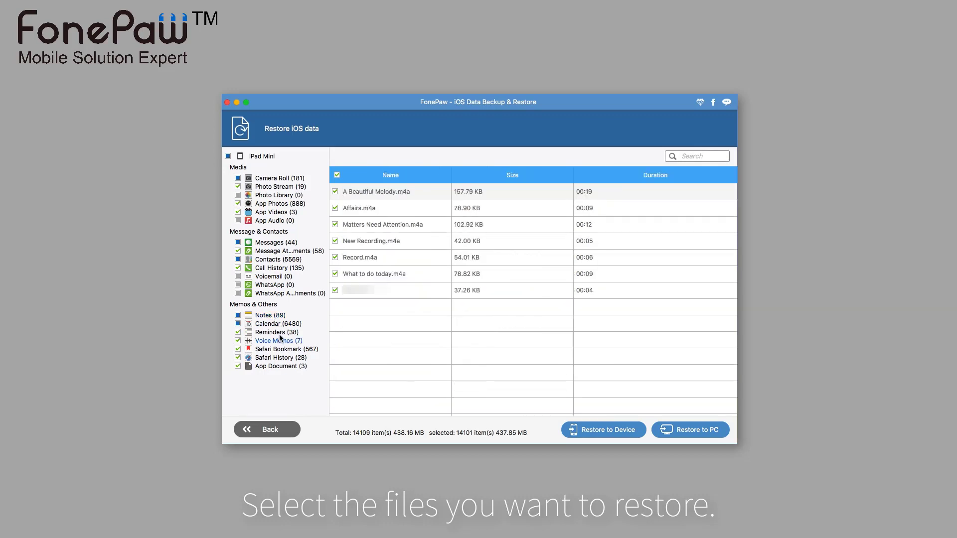
pyautogui.click(280, 336)
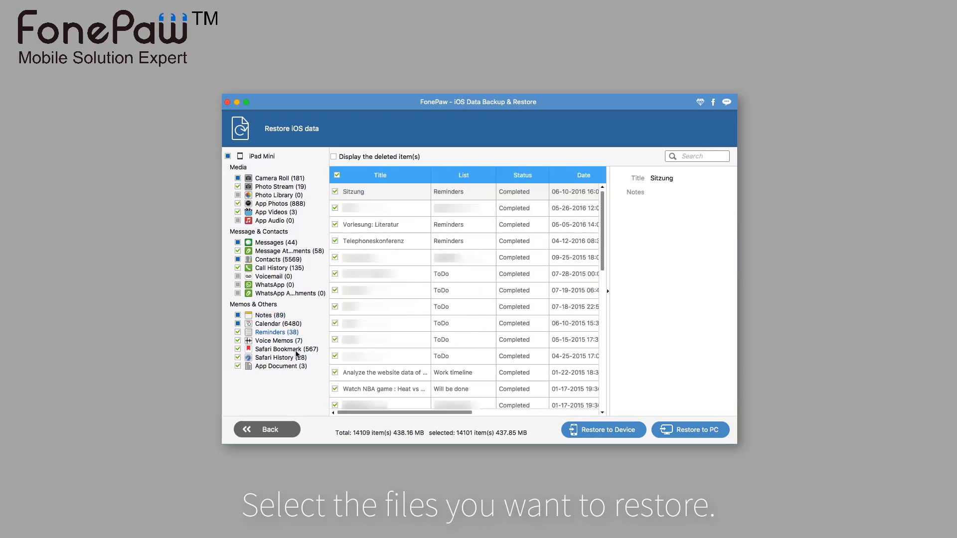
pyautogui.click(297, 350)
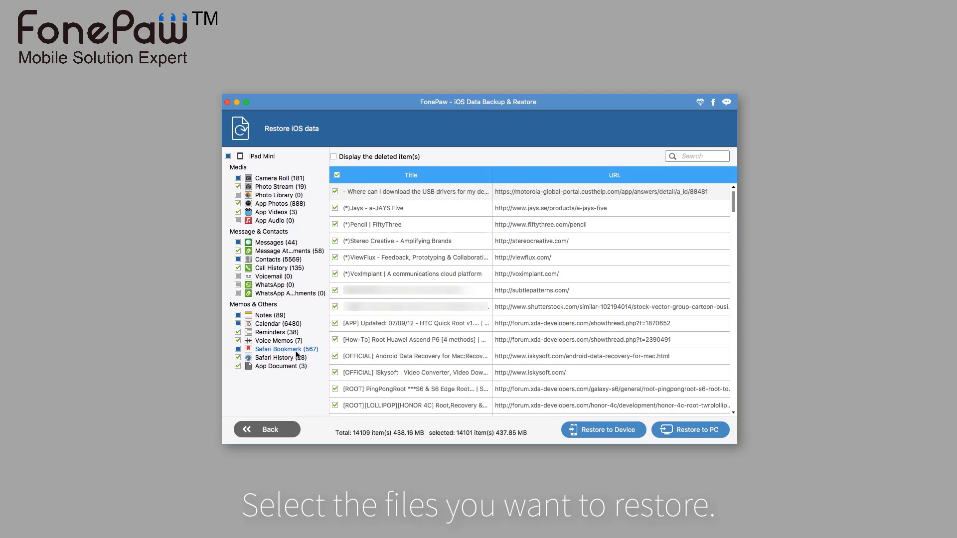
pyautogui.click(298, 358)
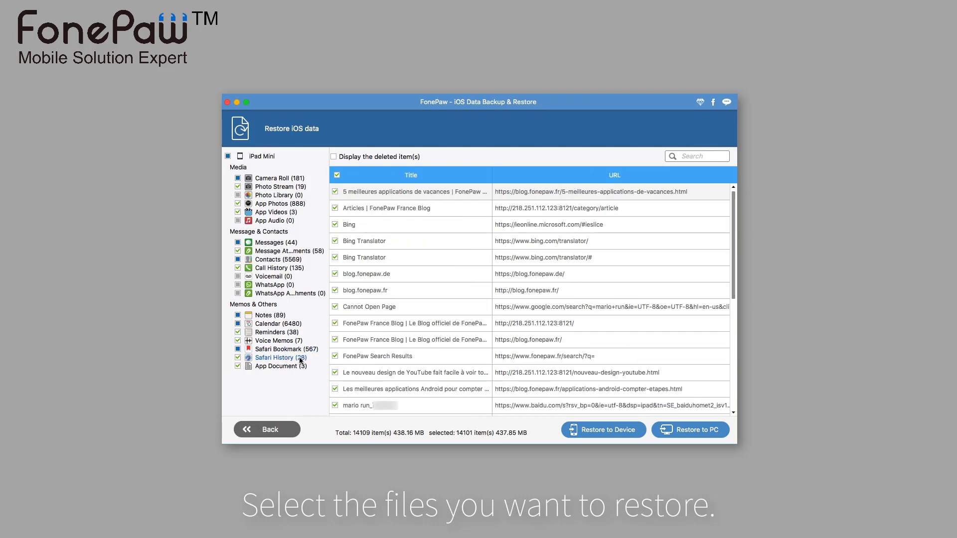
# - Clear all selections and mark five Camera Roll photos for restoring
pyautogui.click(228, 156)
pyautogui.click(231, 156)
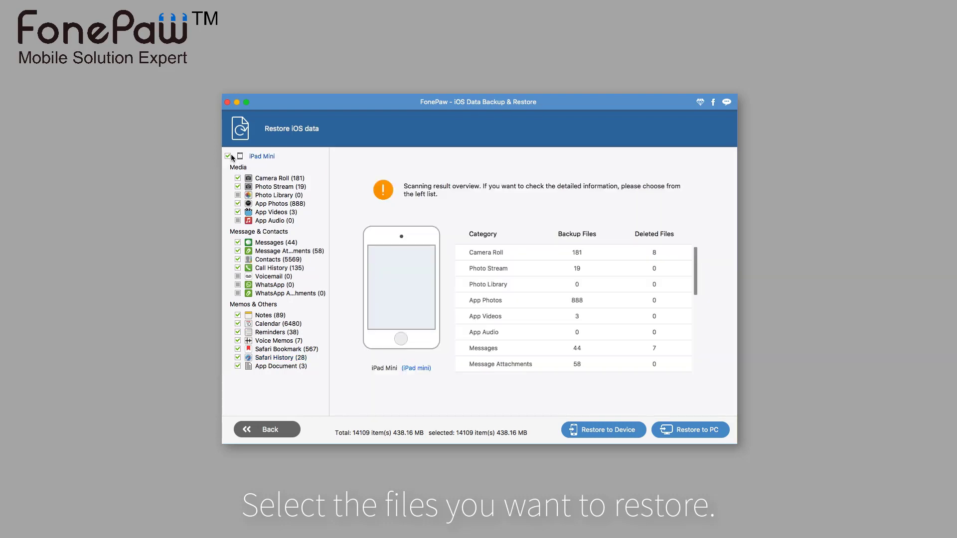
pyautogui.click(280, 180)
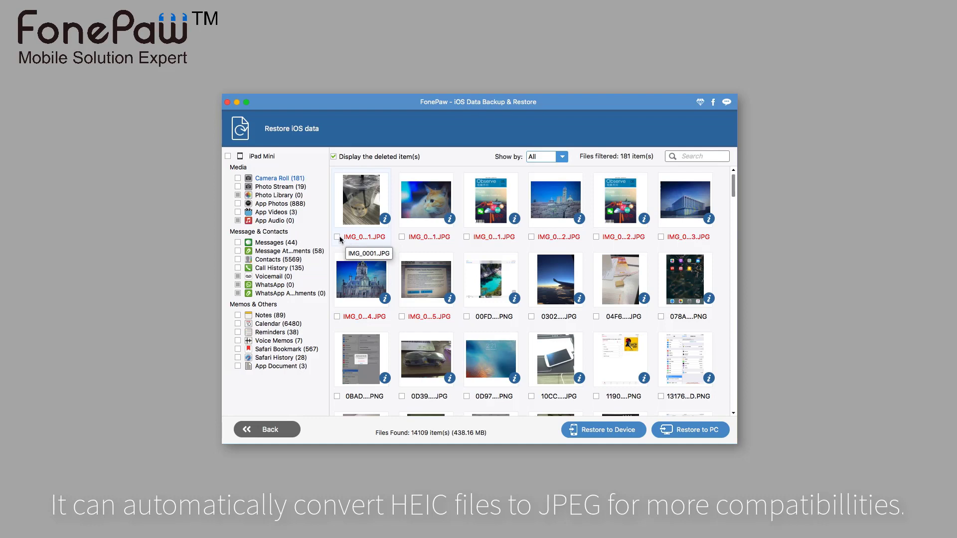
pyautogui.click(381, 240)
pyautogui.click(401, 237)
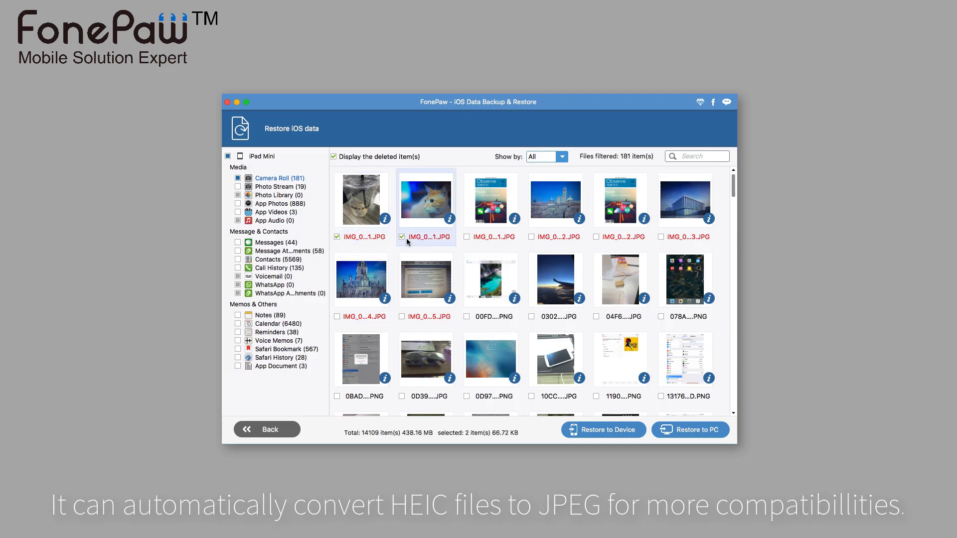
pyautogui.click(467, 237)
pyautogui.click(535, 241)
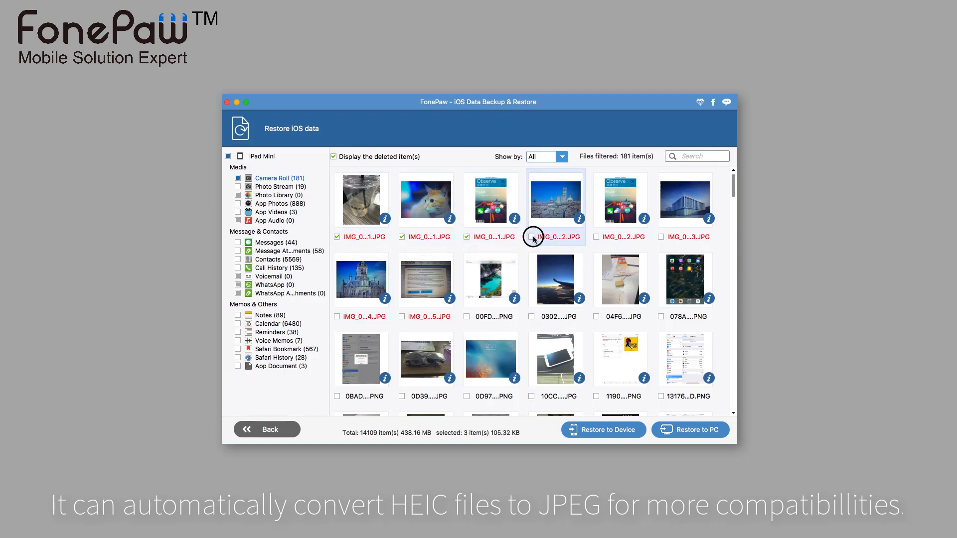
pyautogui.click(597, 238)
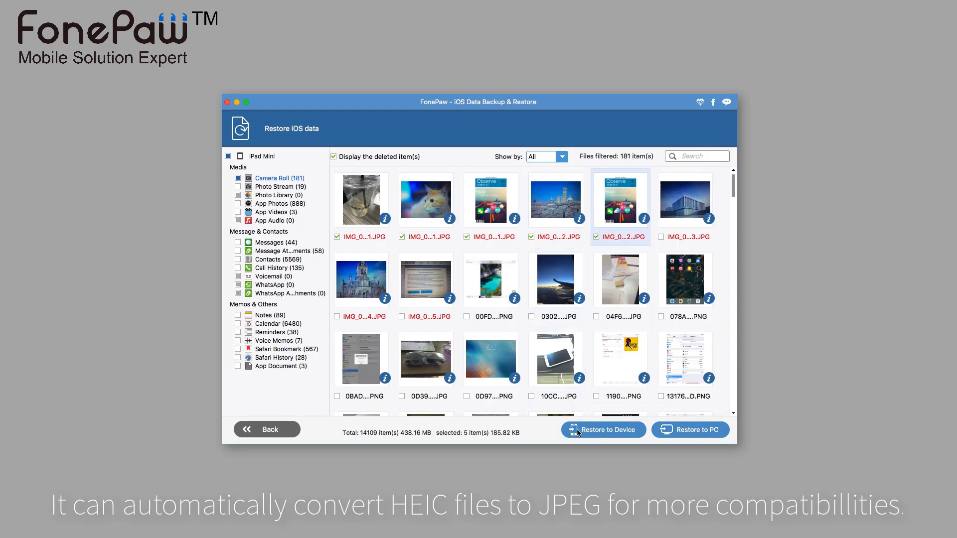
# - Restore the photos to the PC with 'Automatically convert HEIC files to JPEG' enabled
pyautogui.click(668, 435)
pyautogui.click(667, 433)
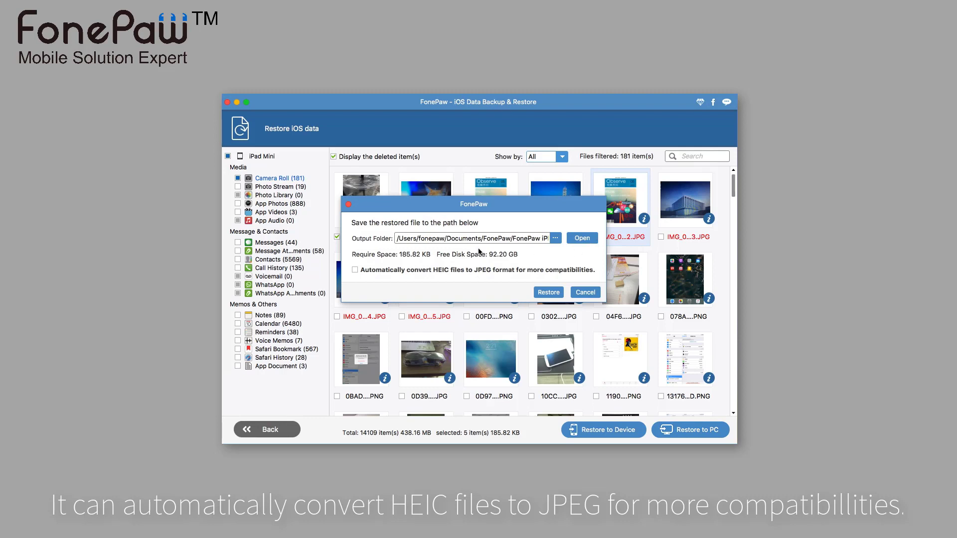
pyautogui.click(432, 274)
# - Restore the photos, browse the five JPGs in Finder's Camera Roll folder, then minimize Finder
pyautogui.click(551, 293)
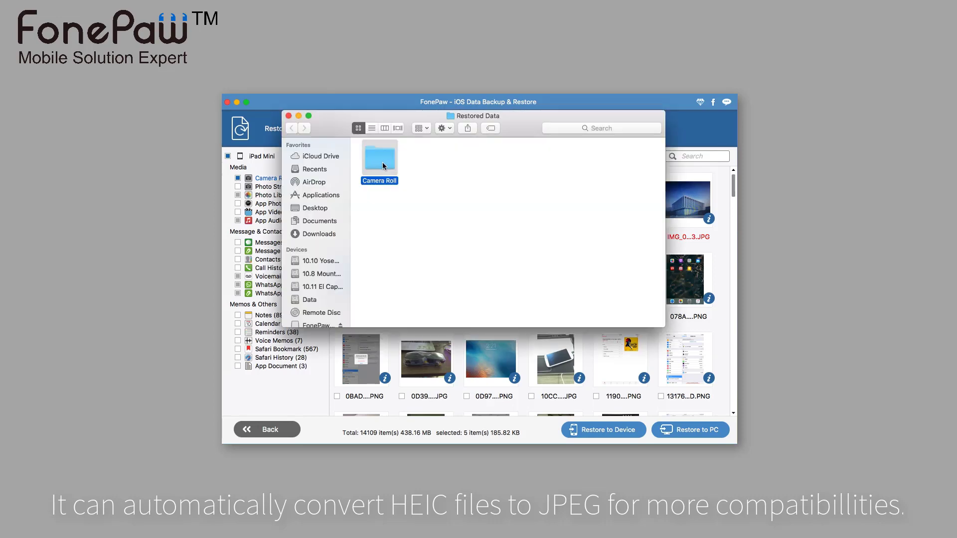
pyautogui.doubleClick(383, 166)
pyautogui.click(442, 164)
pyautogui.press('Right')
pyautogui.press('Right')
pyautogui.press('Right')
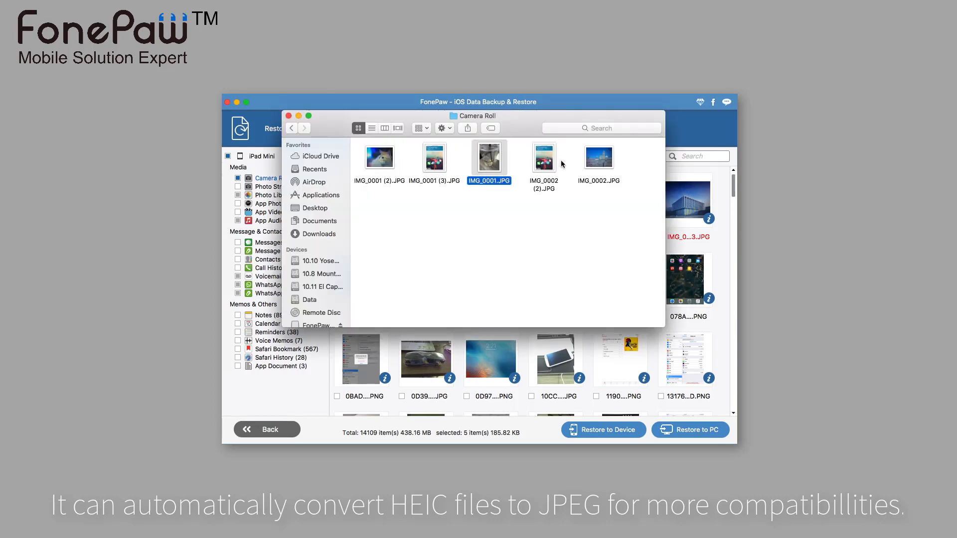
pyautogui.click(298, 116)
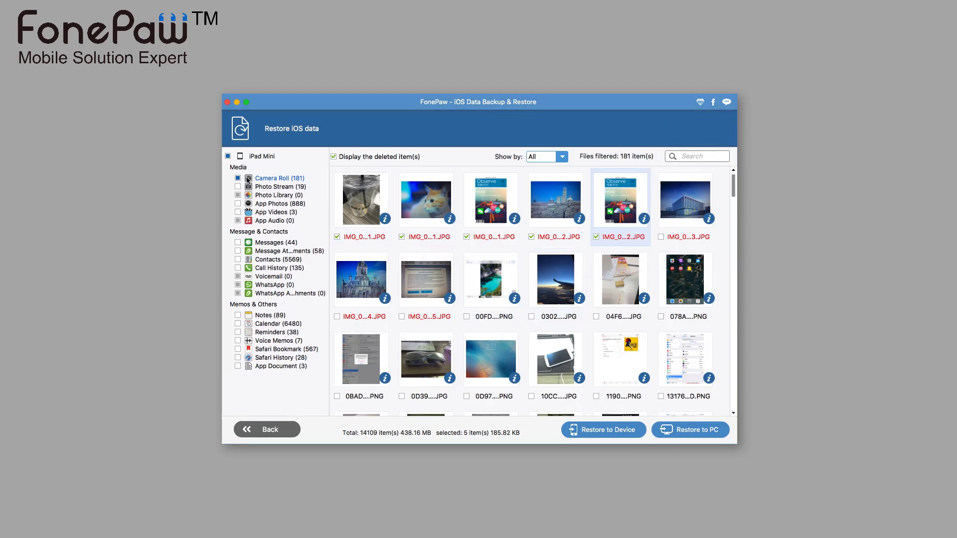
# - Clear all selections, mark the first four contacts and restore them to the iPad
pyautogui.click(228, 157)
pyautogui.click(228, 157)
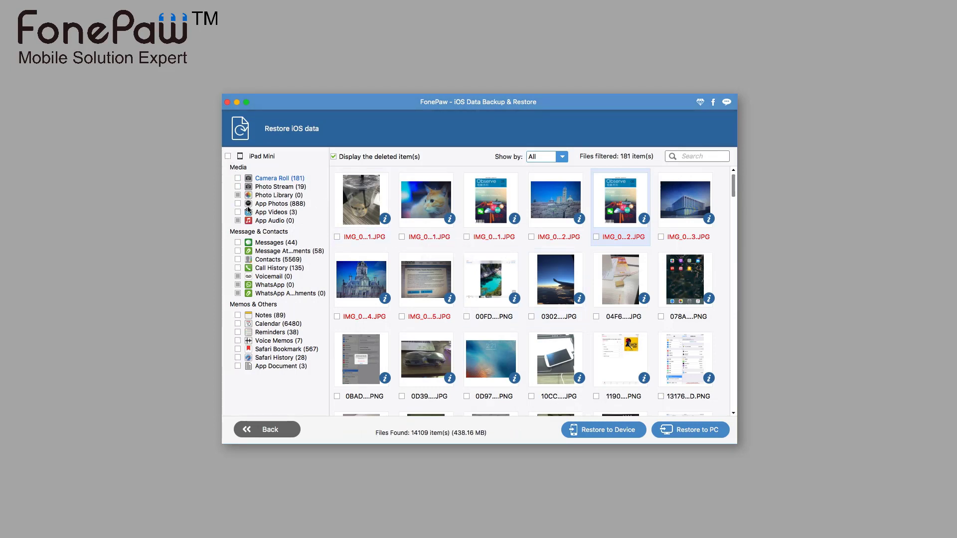
pyautogui.click(274, 261)
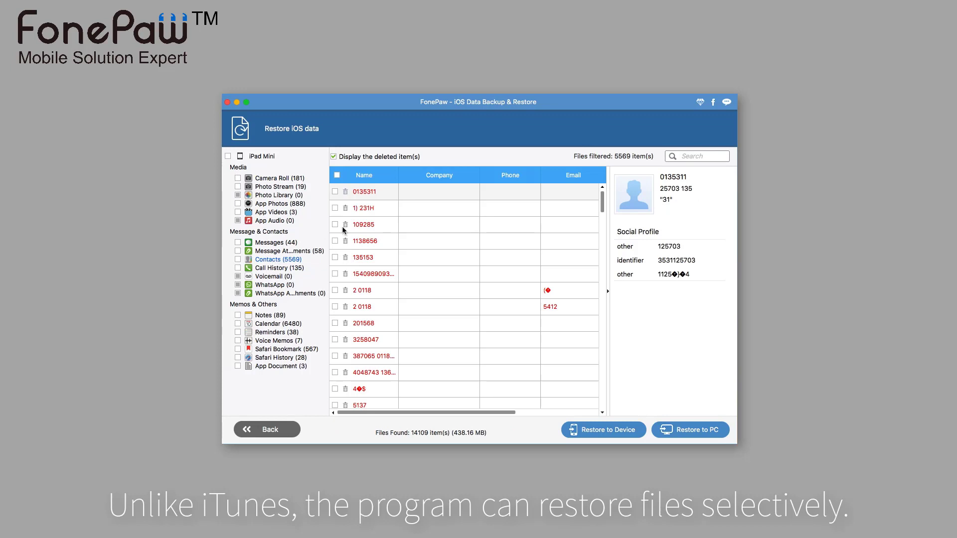
pyautogui.click(335, 193)
pyautogui.click(335, 207)
pyautogui.click(335, 224)
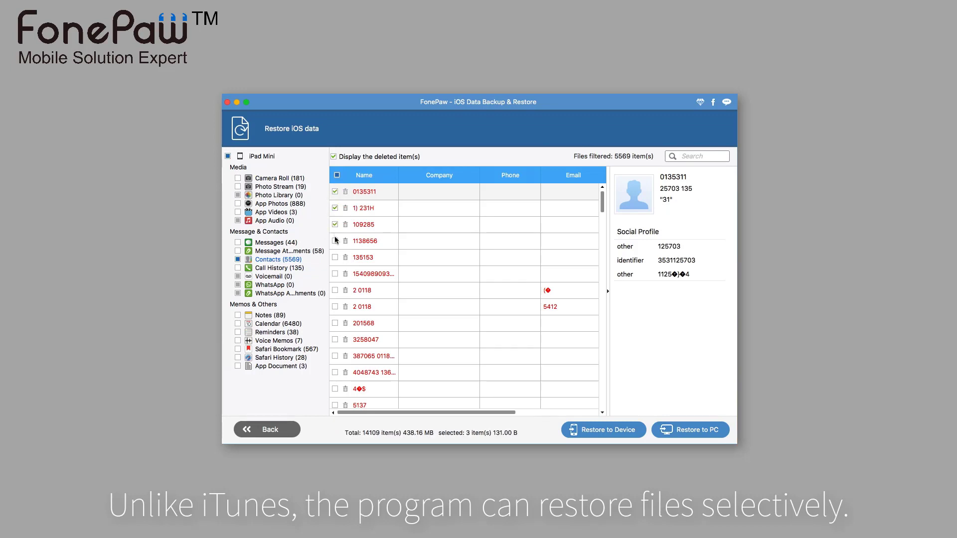
pyautogui.click(335, 240)
pyautogui.click(625, 430)
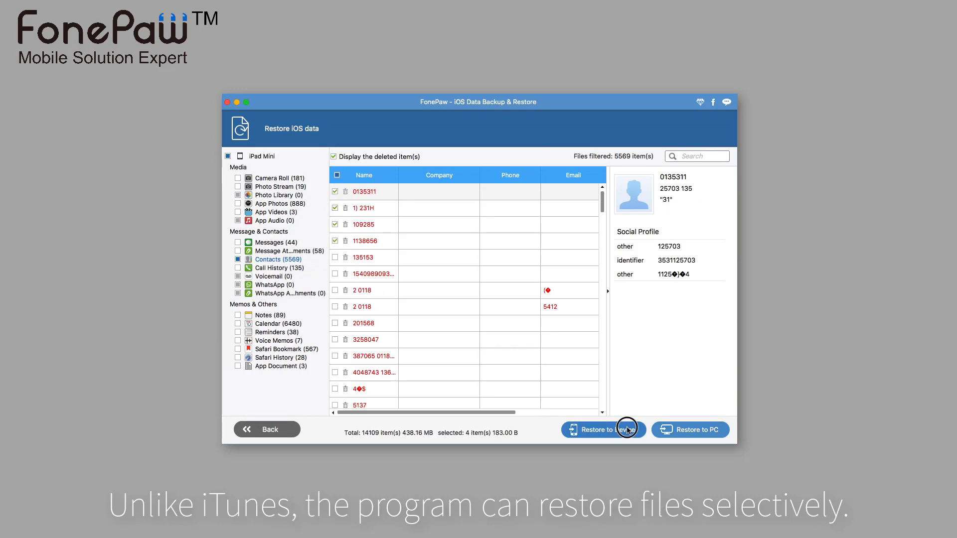